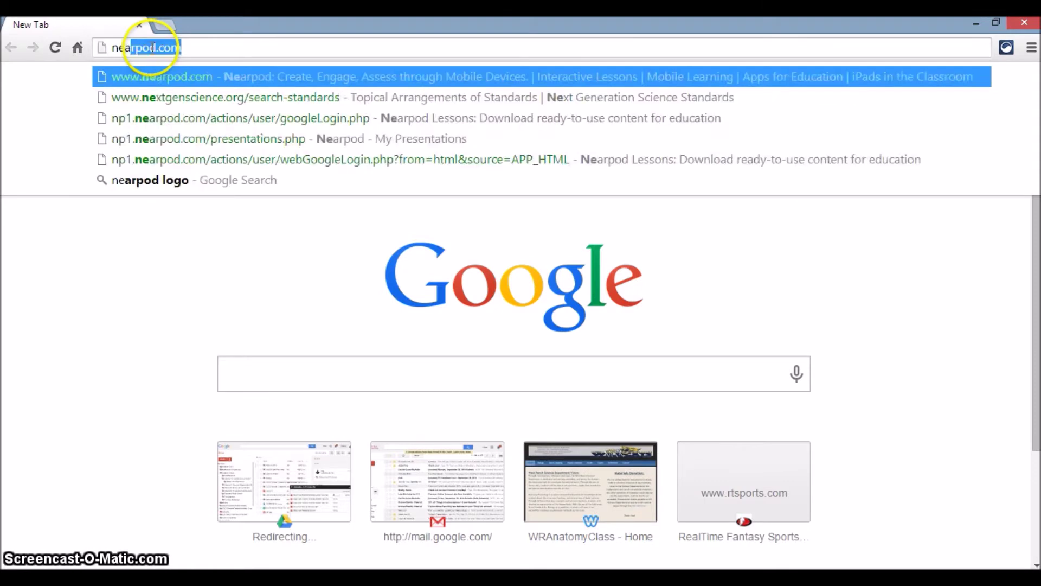
key("Return")
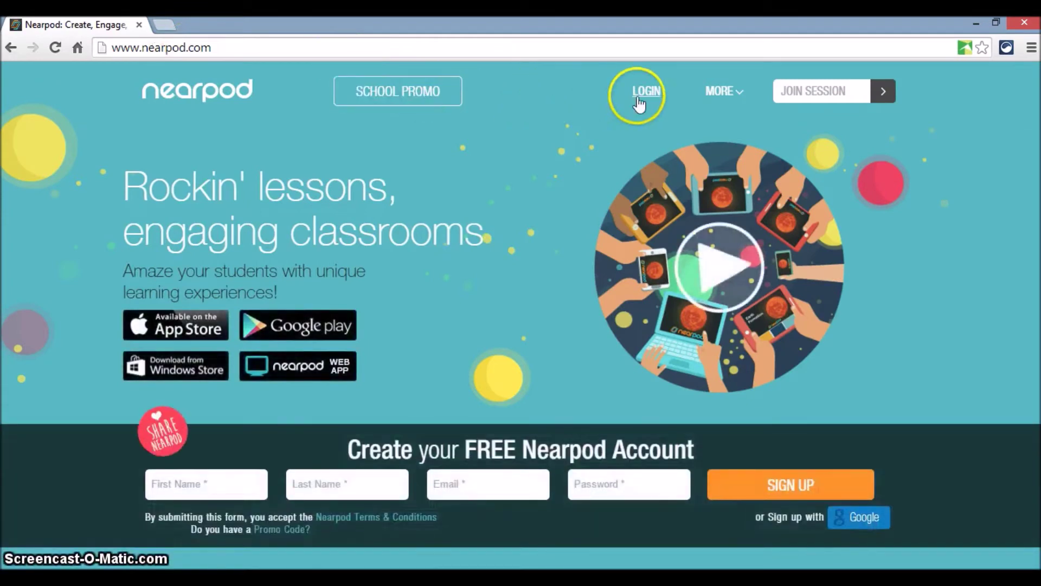
left_click(641, 101)
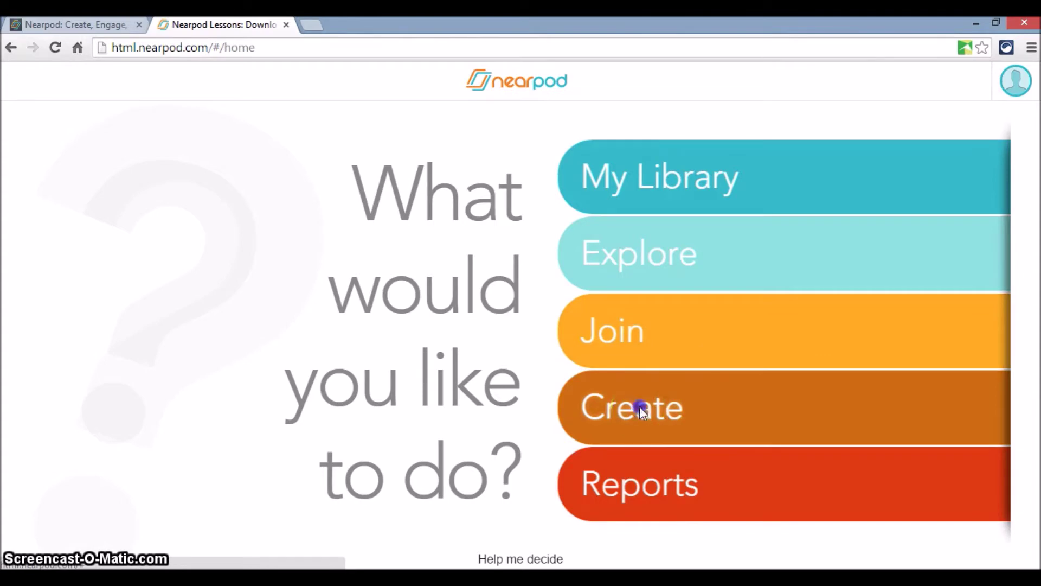
Create a new presentation and dismiss the introductory tip.
left_click(640, 408)
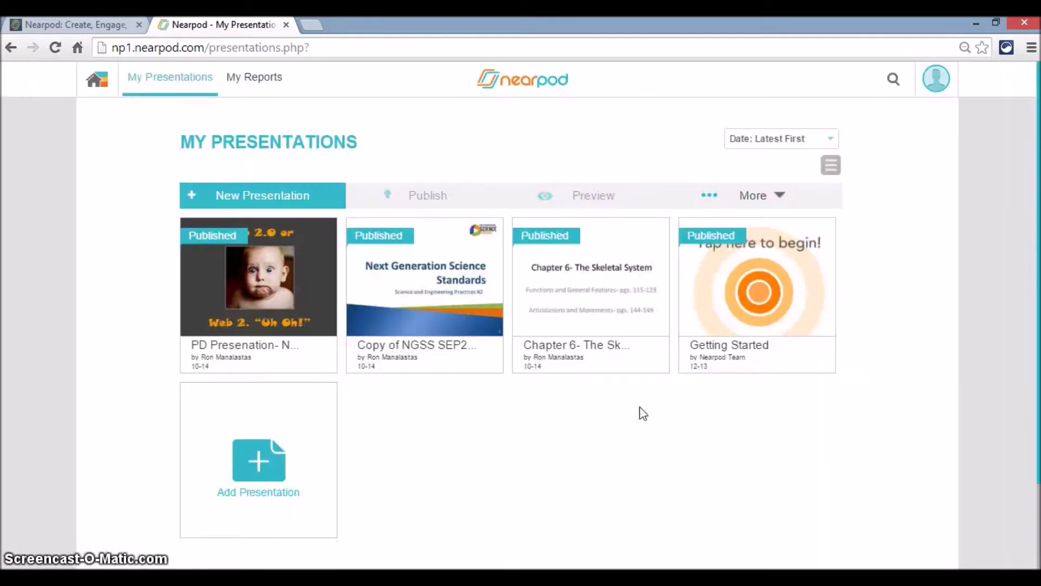
left_click(261, 194)
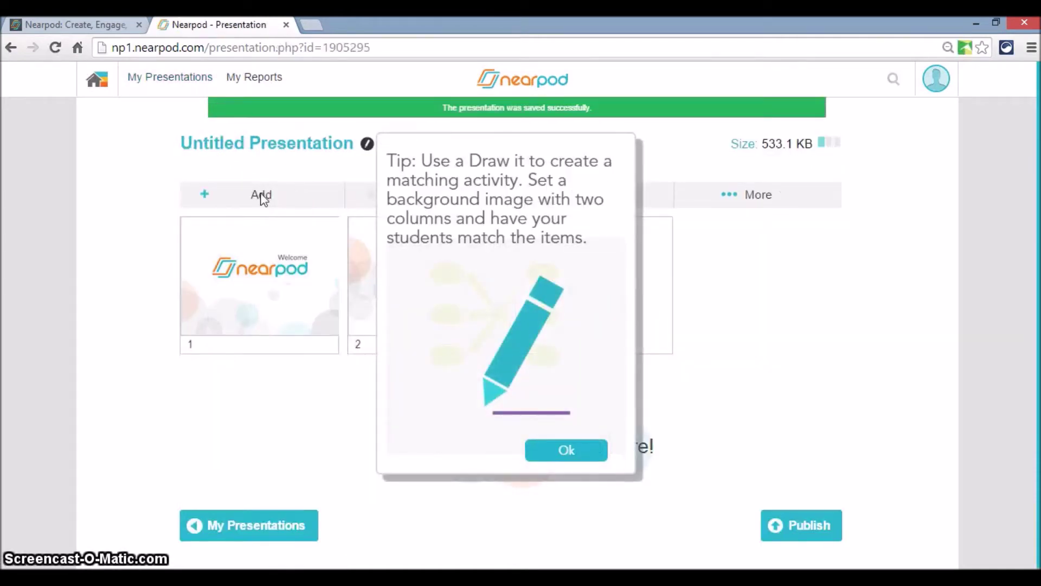
left_click(566, 450)
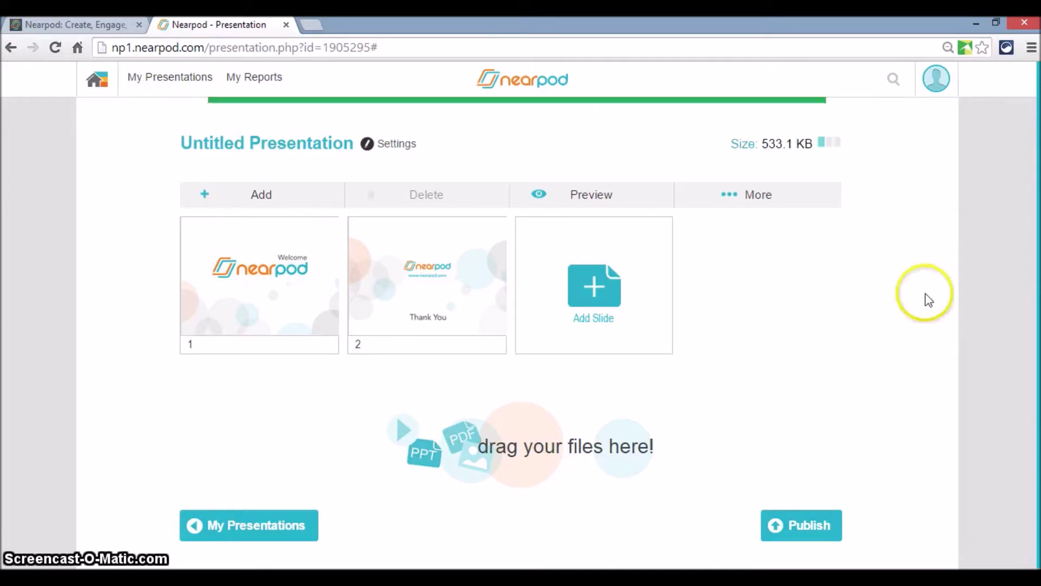
Upload "Blood and the Cardiovascular System Video- Nearpod.ppt" from the Anatomy Lectures- Video folder into the new presentation.
left_click(997, 25)
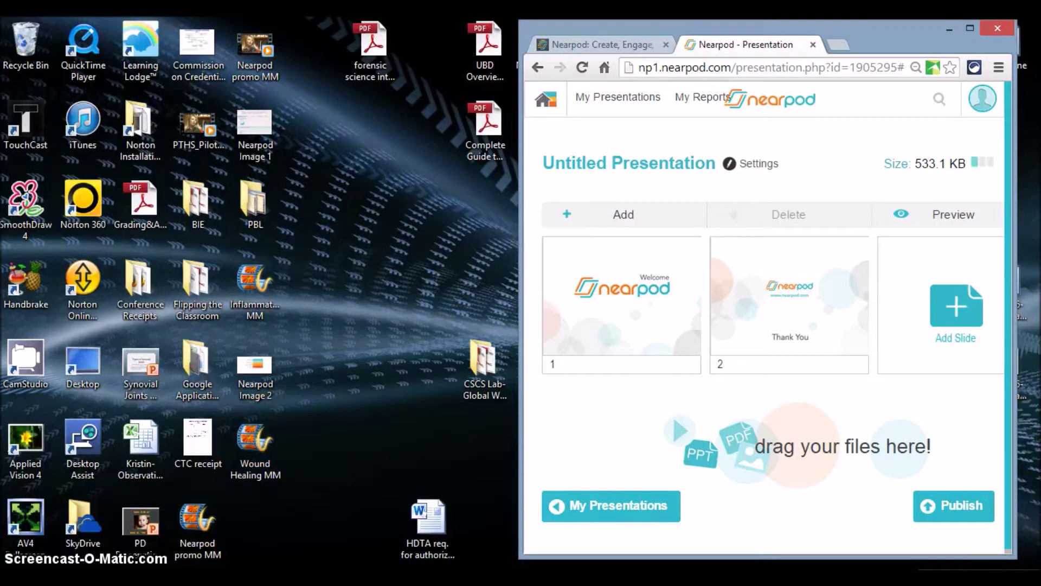
left_click(105, 575)
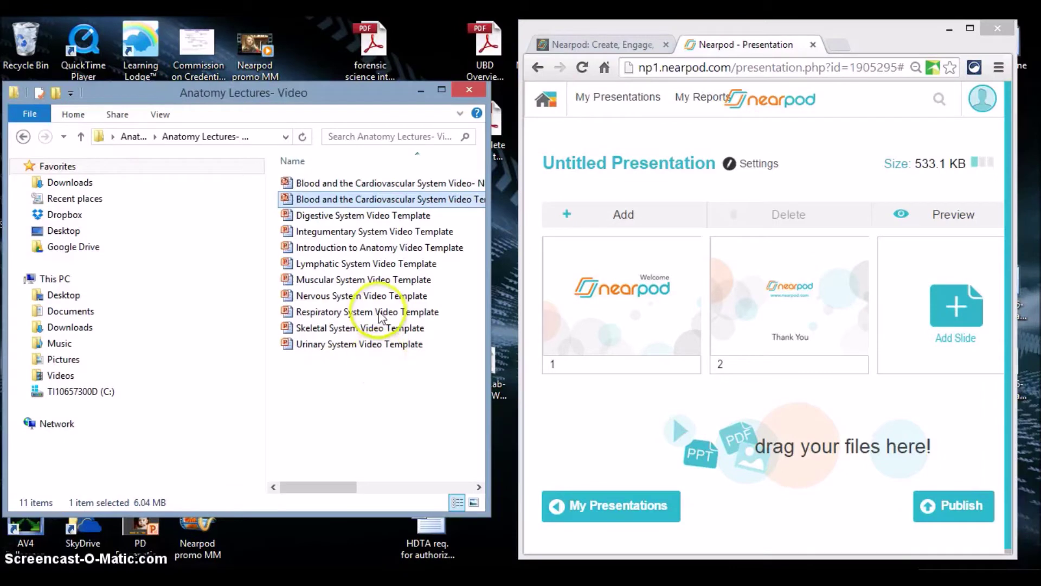
left_click_drag(376, 187, 709, 424)
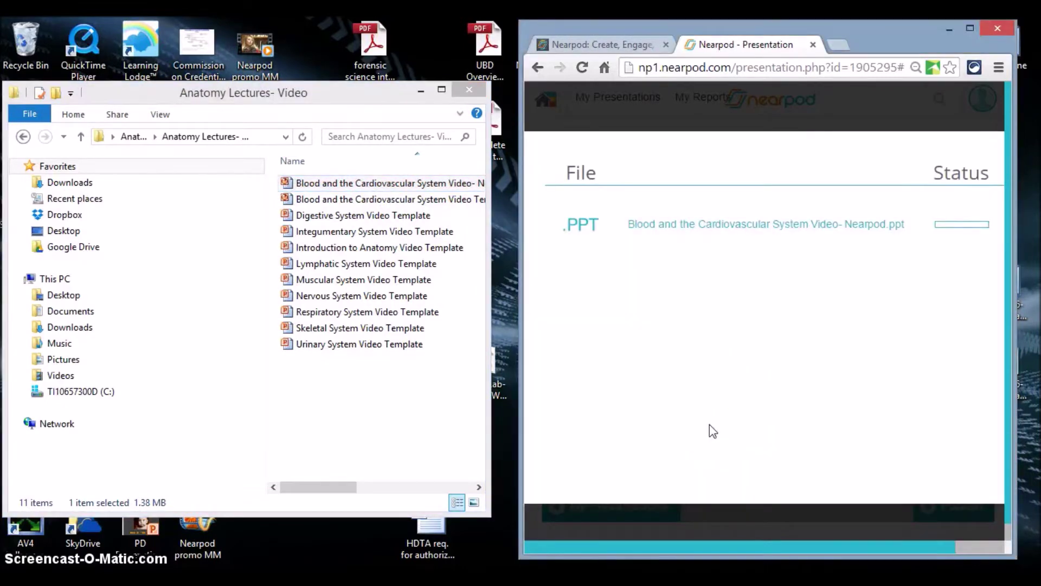
left_click(972, 28)
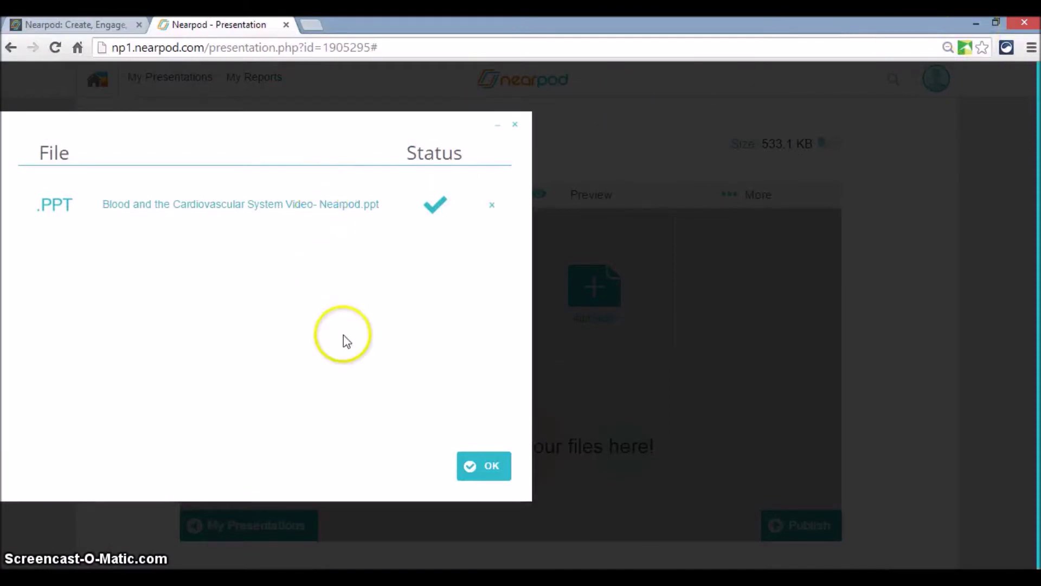
left_click(486, 467)
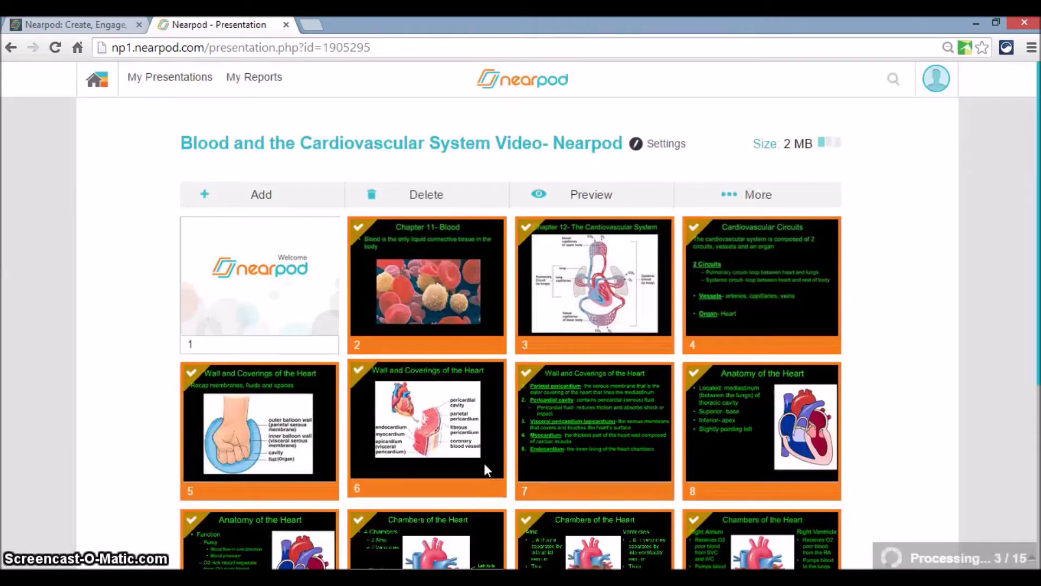
Examine the content, web page and activity types available for a new slide without adding any.
scroll(487, 469, "down", 5)
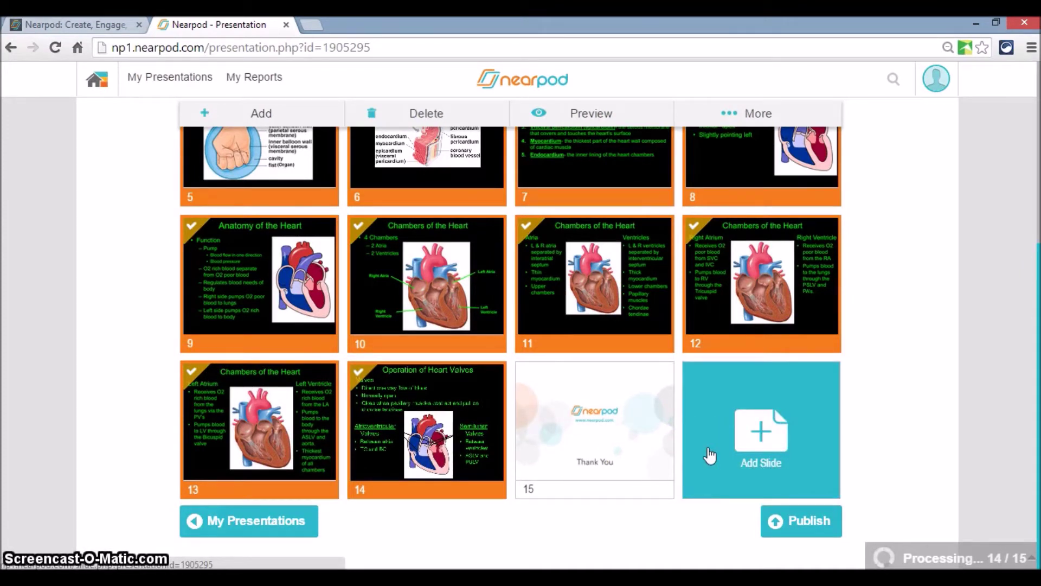
left_click(757, 443)
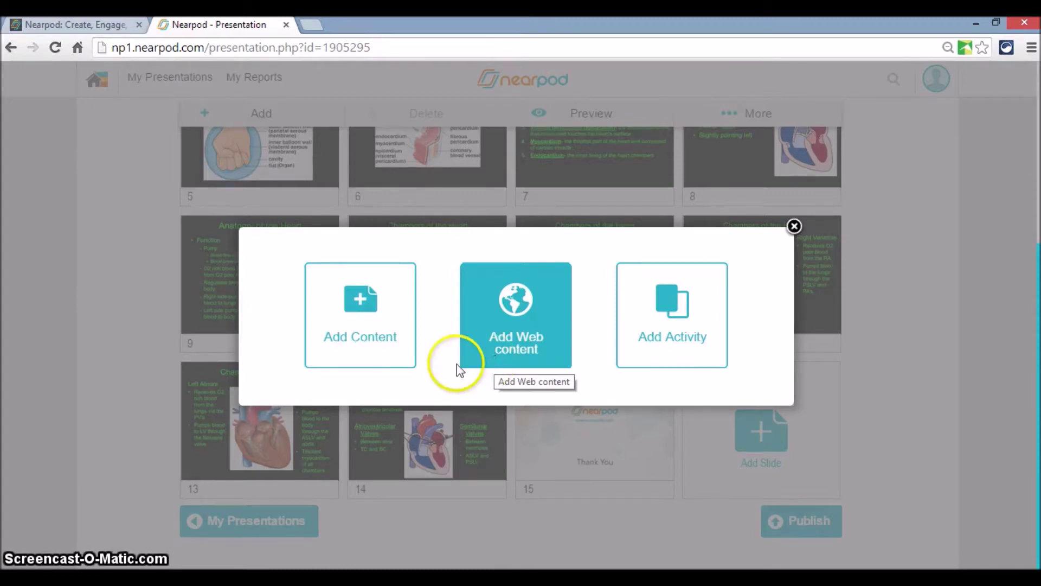
left_click(367, 336)
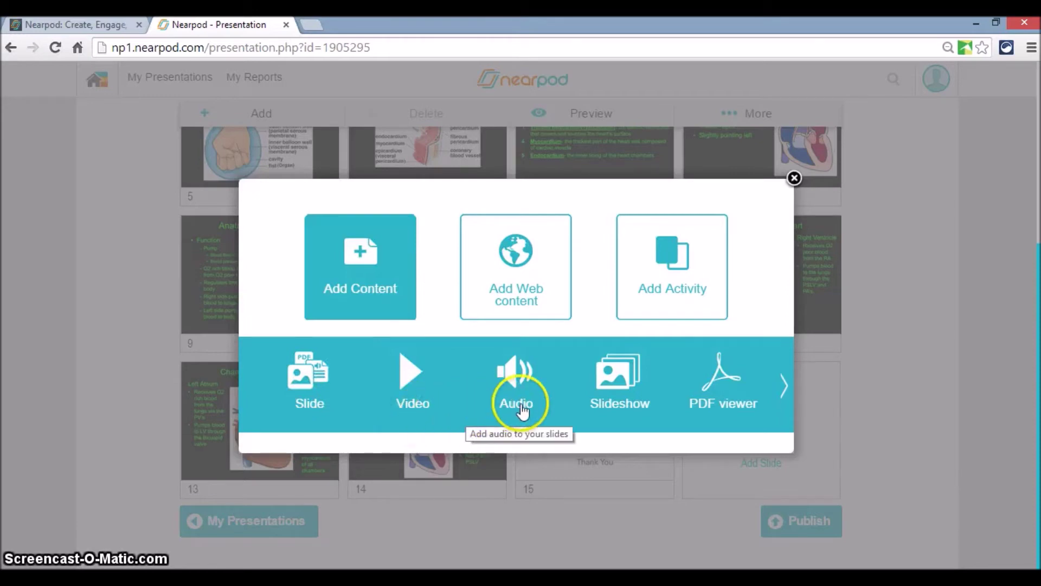
left_click(783, 389)
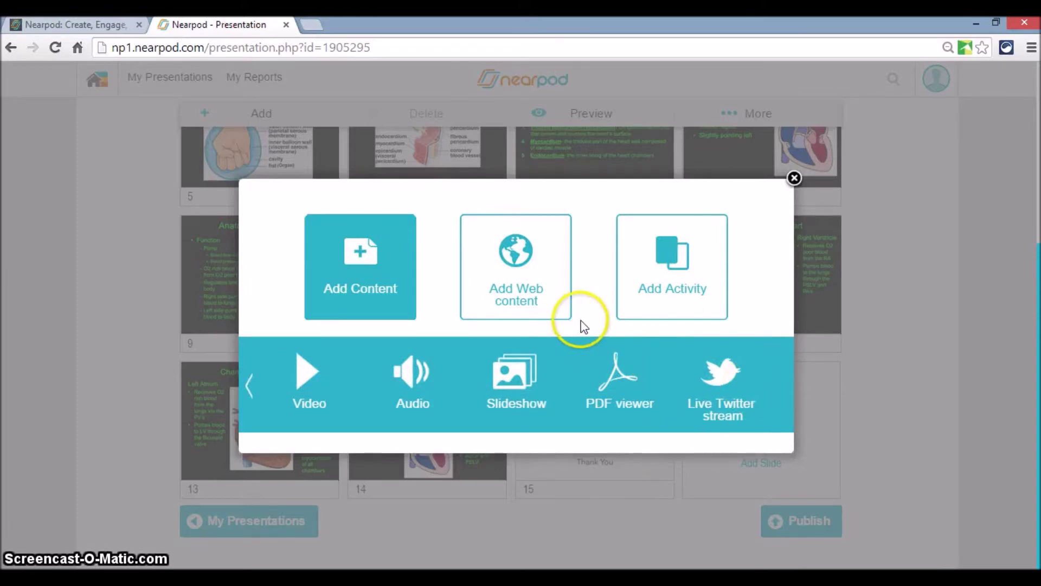
left_click(552, 308)
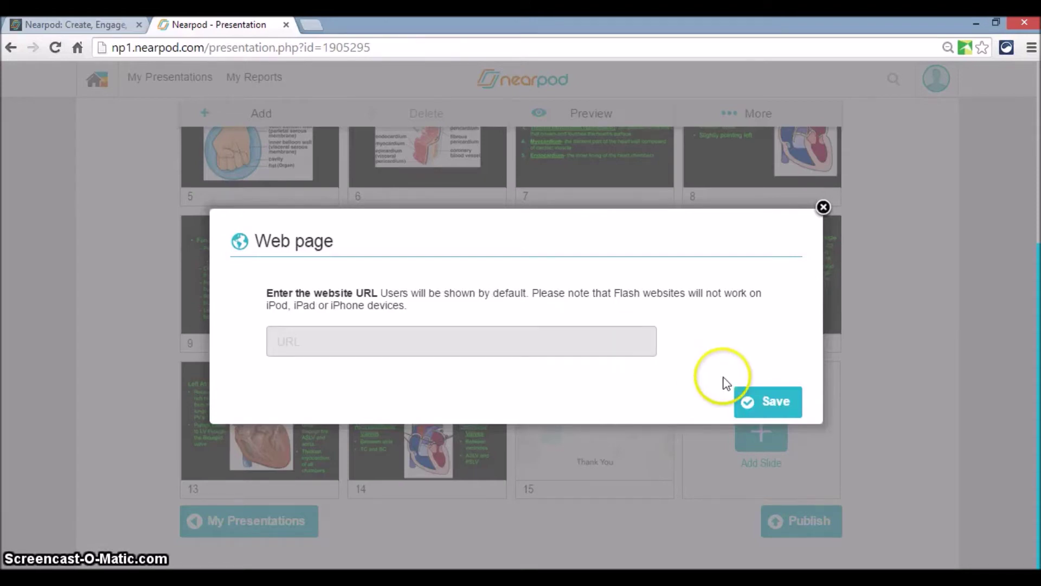
left_click(823, 207)
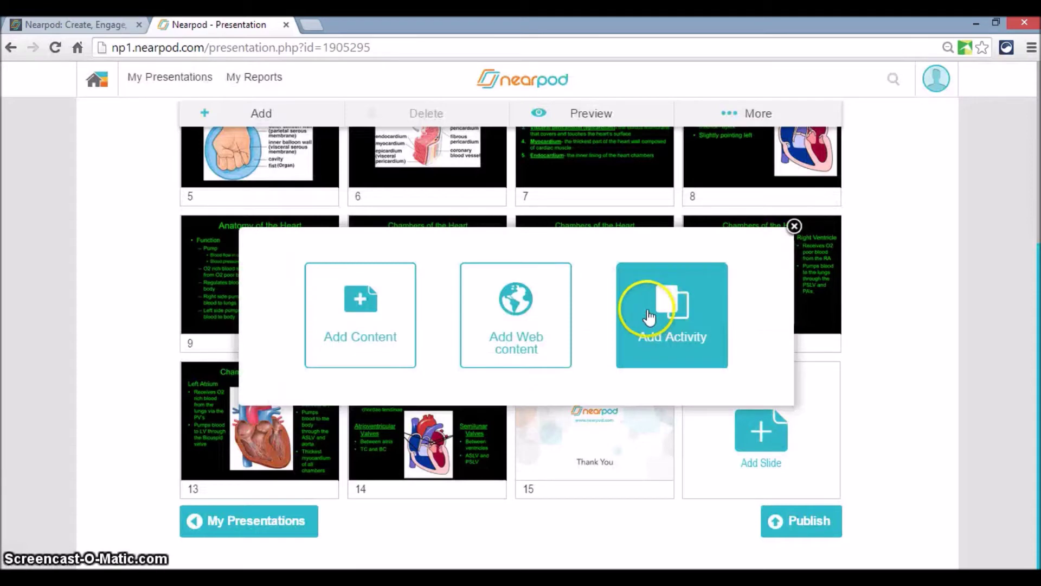
left_click(650, 317)
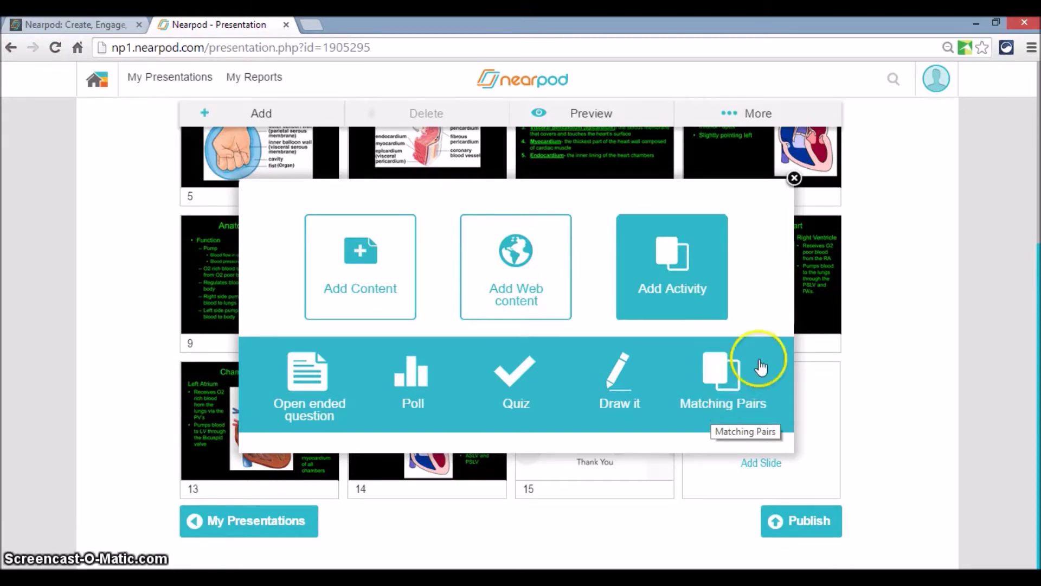
left_click(794, 179)
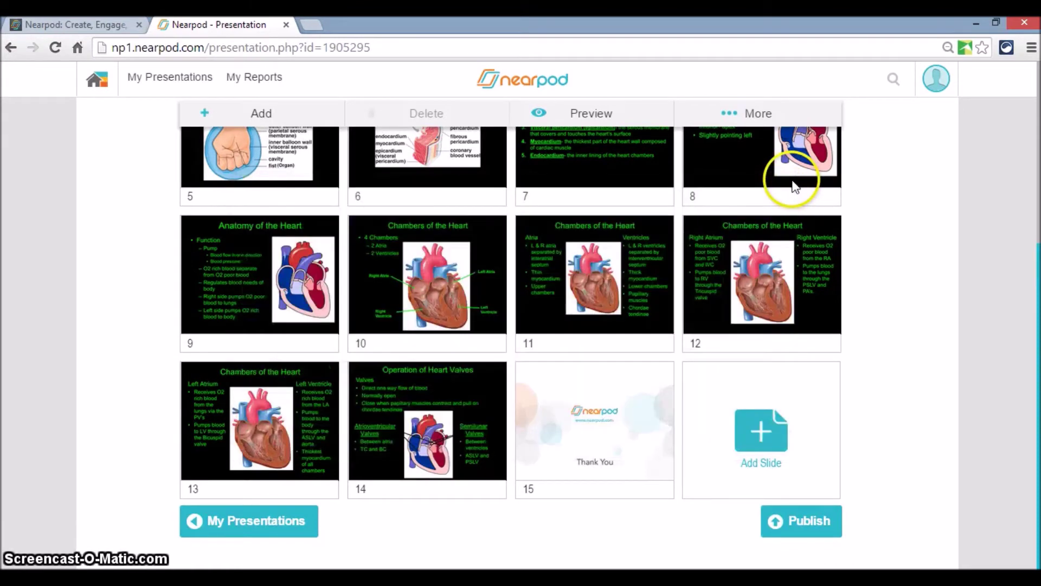
Begin setting up a Draw it activity as a new slide.
left_click(761, 435)
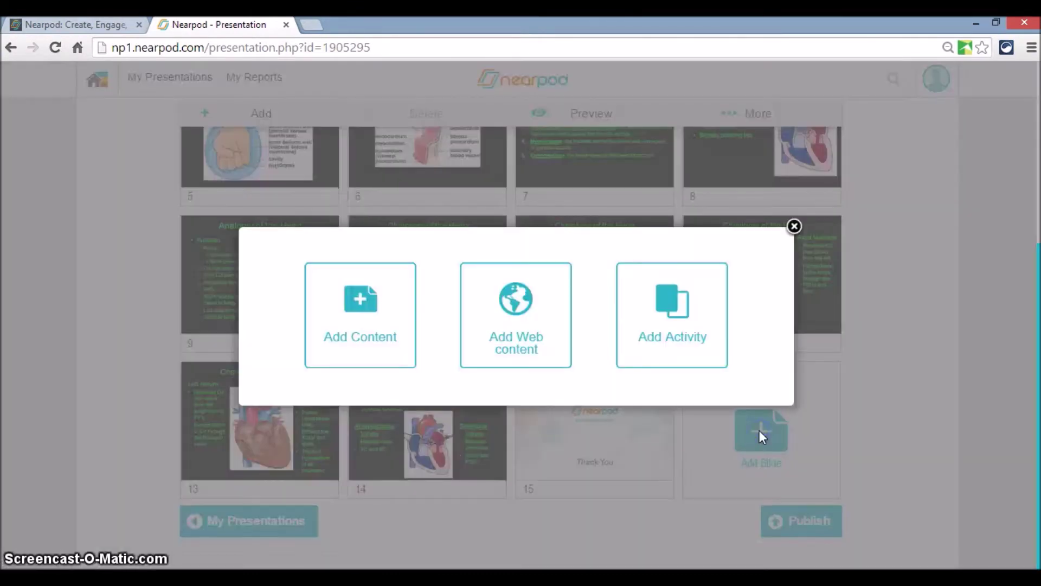
left_click(662, 337)
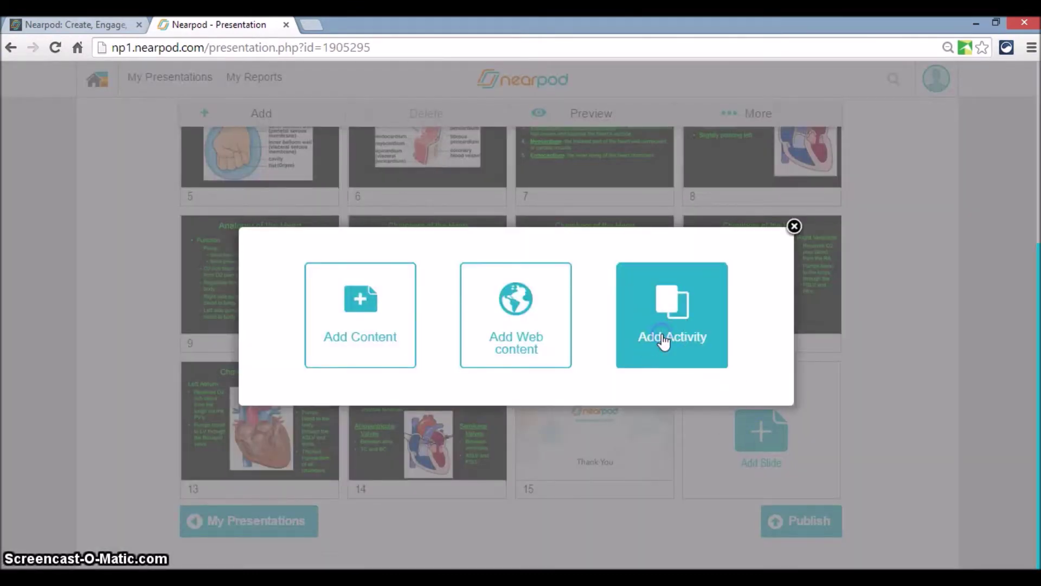
left_click(680, 347)
left_click(618, 382)
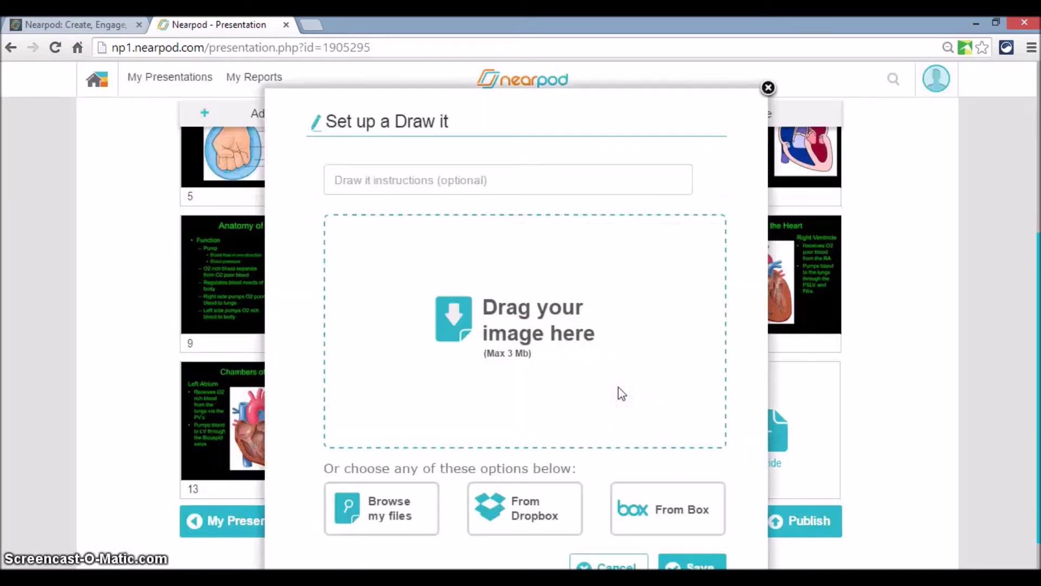
Save instructions "Beginning in the Right Atrium and ending in the Superior and Inferior Vena Cavas, draw a flow map illustrating the circulation of blood through the heart.".
left_click(540, 181)
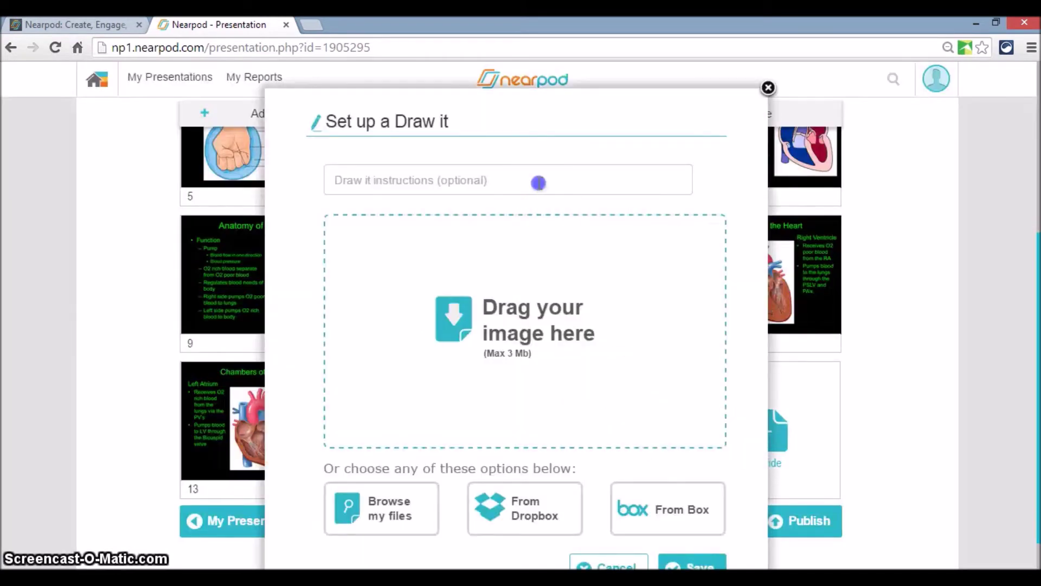
type("Beg")
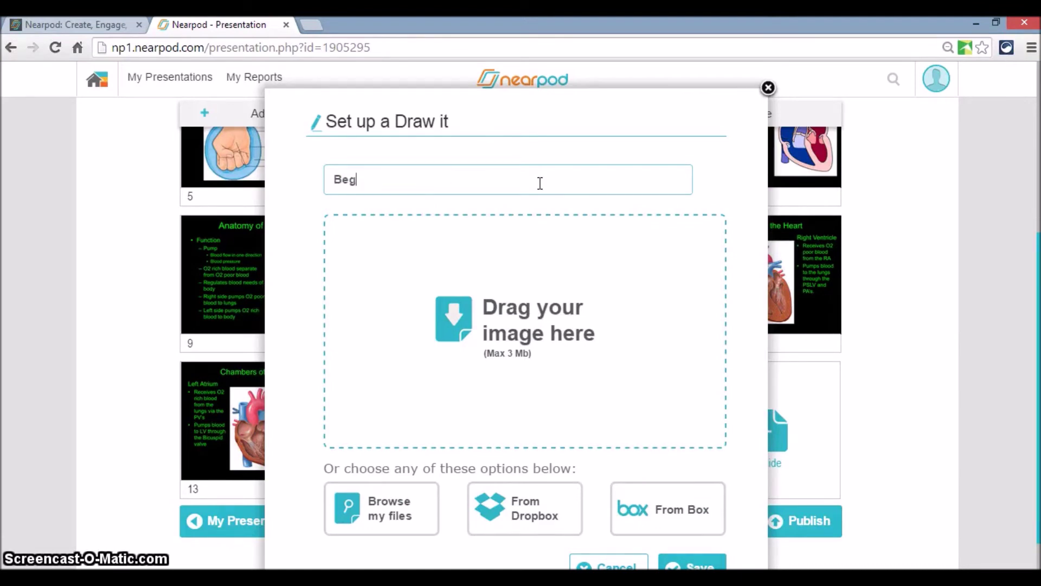
type("innin")
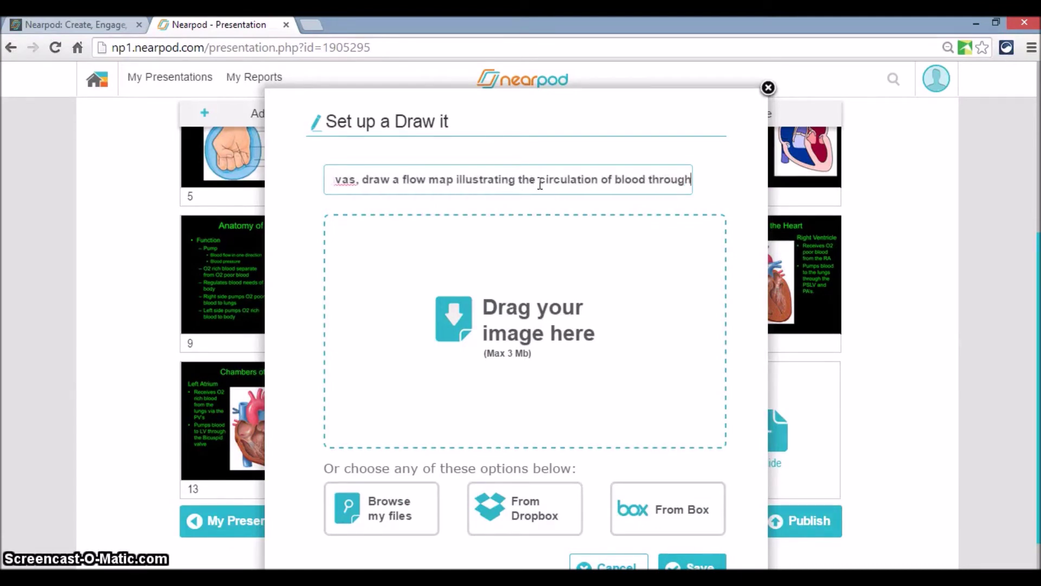
type("the ")
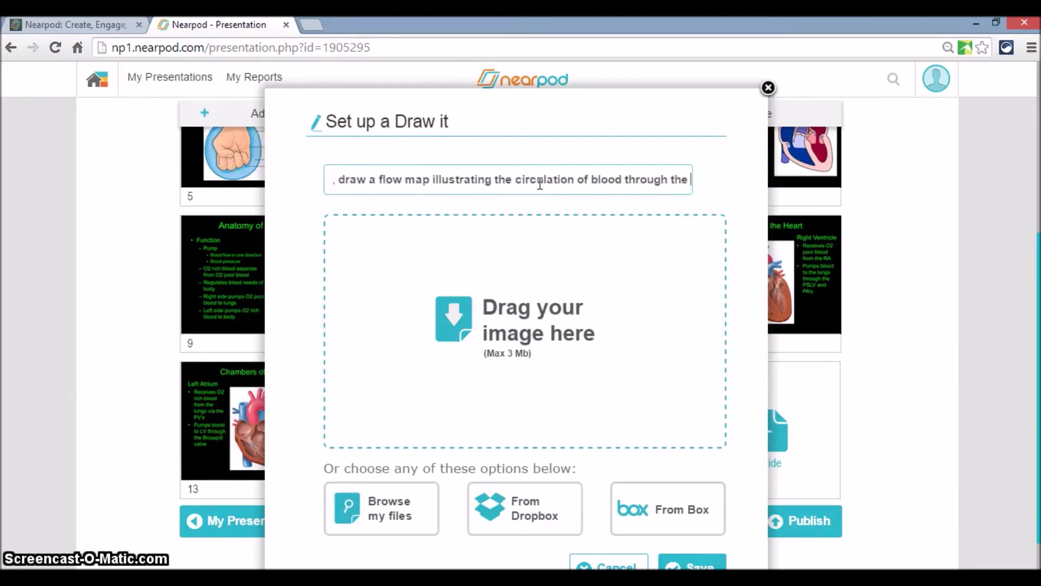
type("heart.")
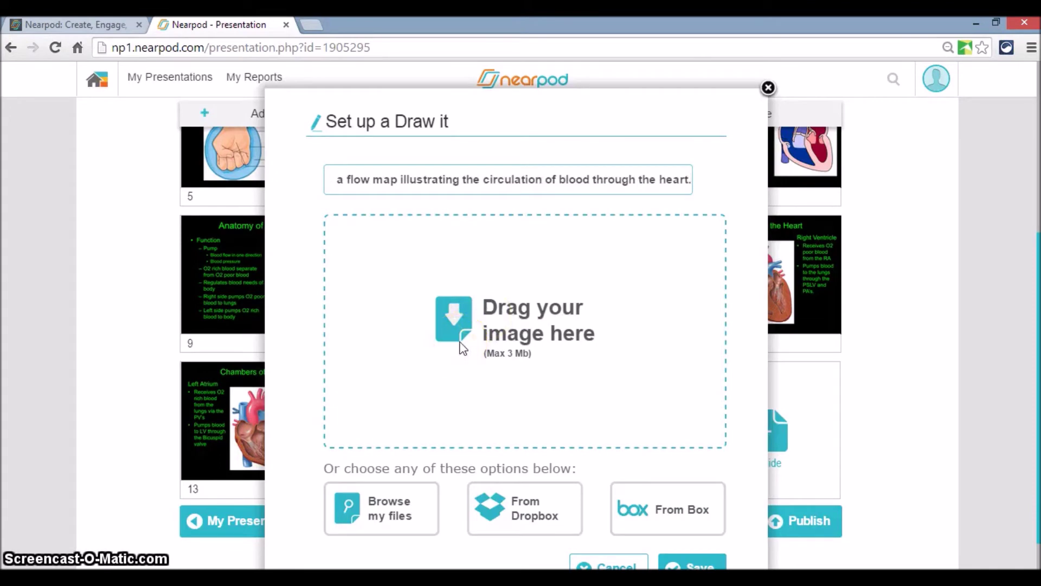
scroll(462, 347, "down", 1)
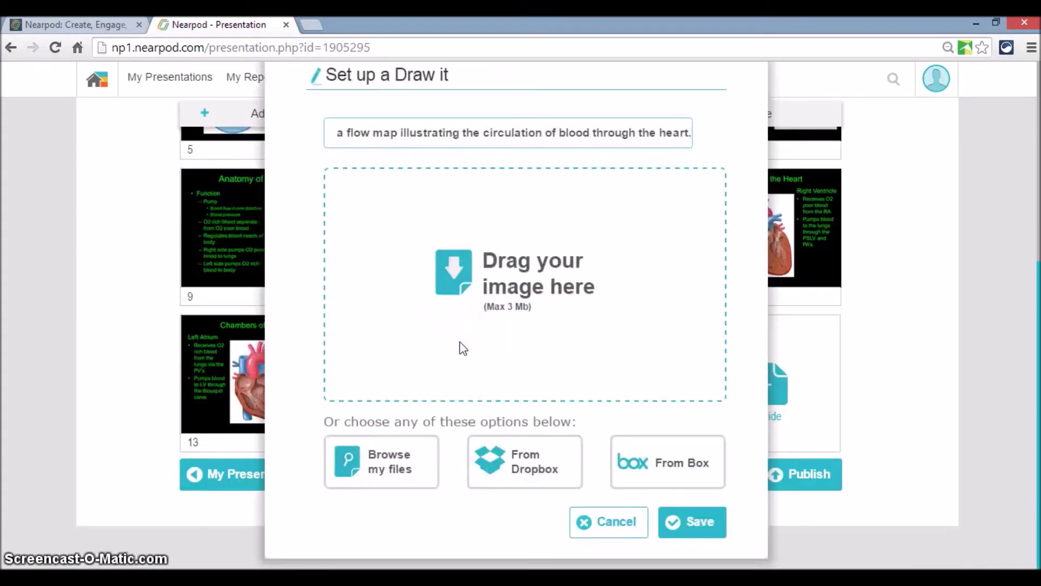
left_click(693, 523)
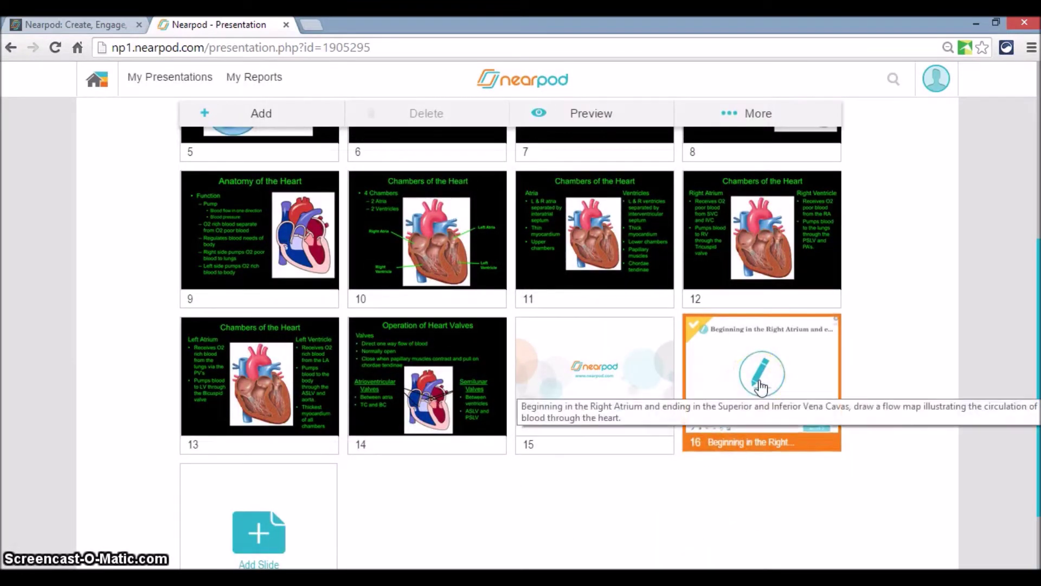
Move the Draw it slide from the end of the presentation to position 9.
left_click(727, 373)
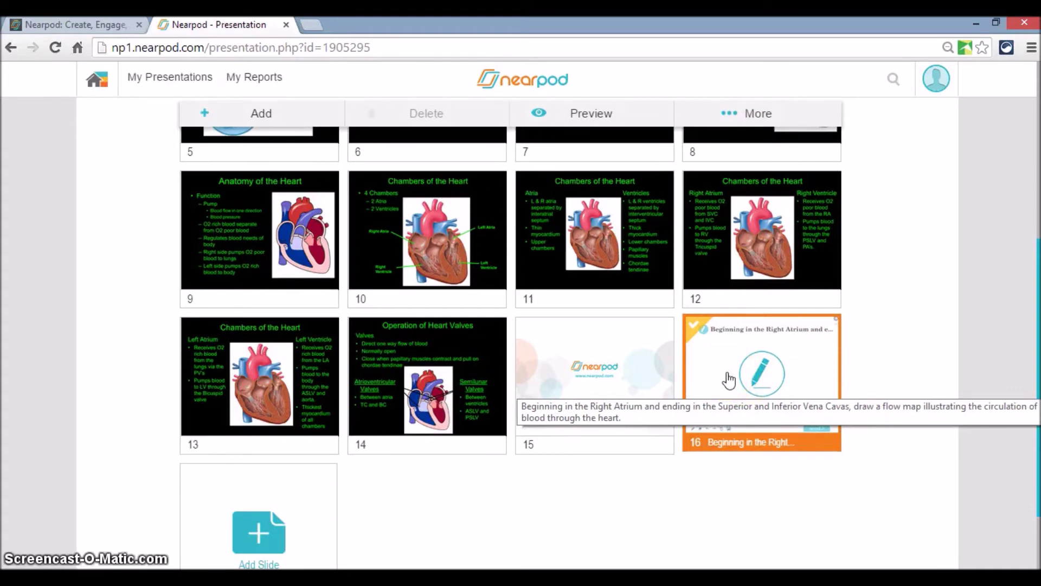
left_click_drag(727, 374, 215, 234)
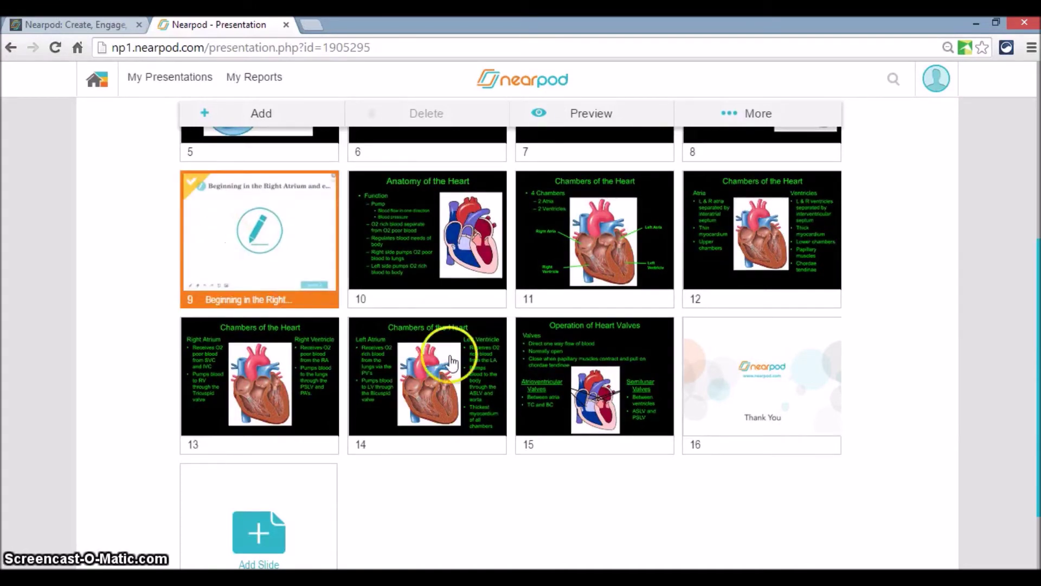
Publish the presentation for grades 11th and 12th with Science as the subject.
scroll(572, 479, "down", 2)
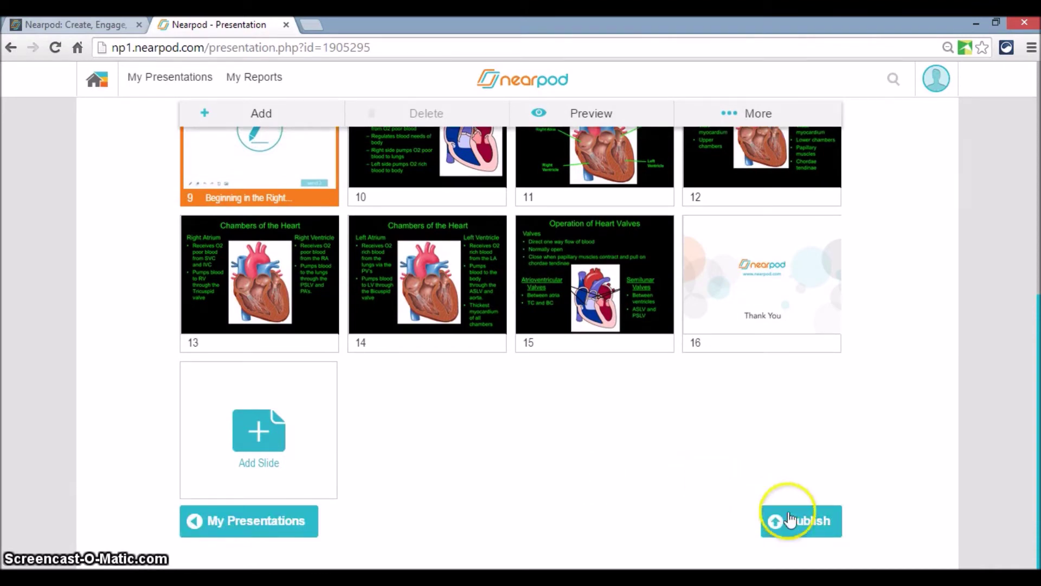
left_click(806, 521)
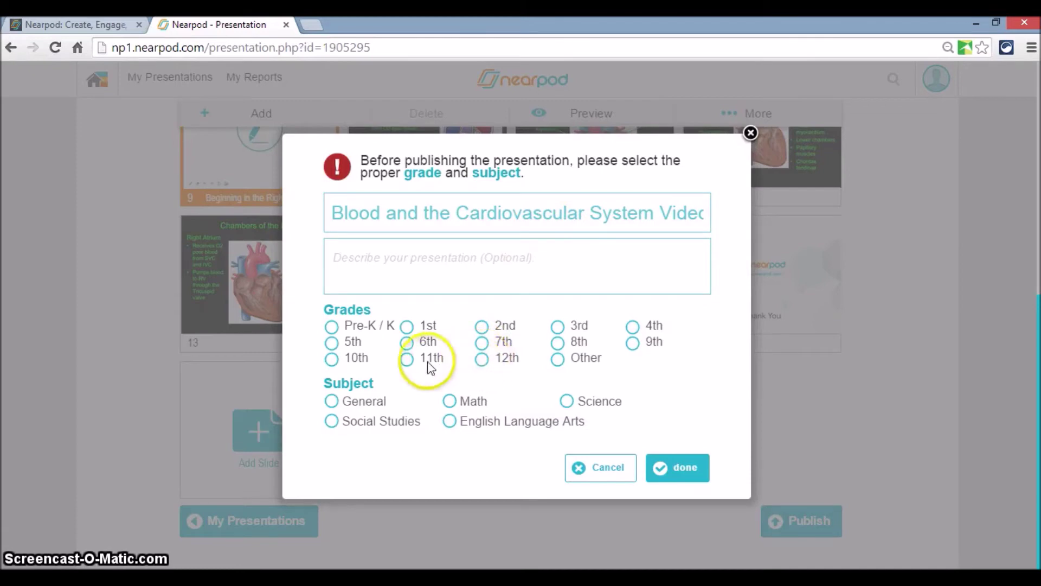
left_click(408, 360)
left_click(479, 362)
left_click(567, 401)
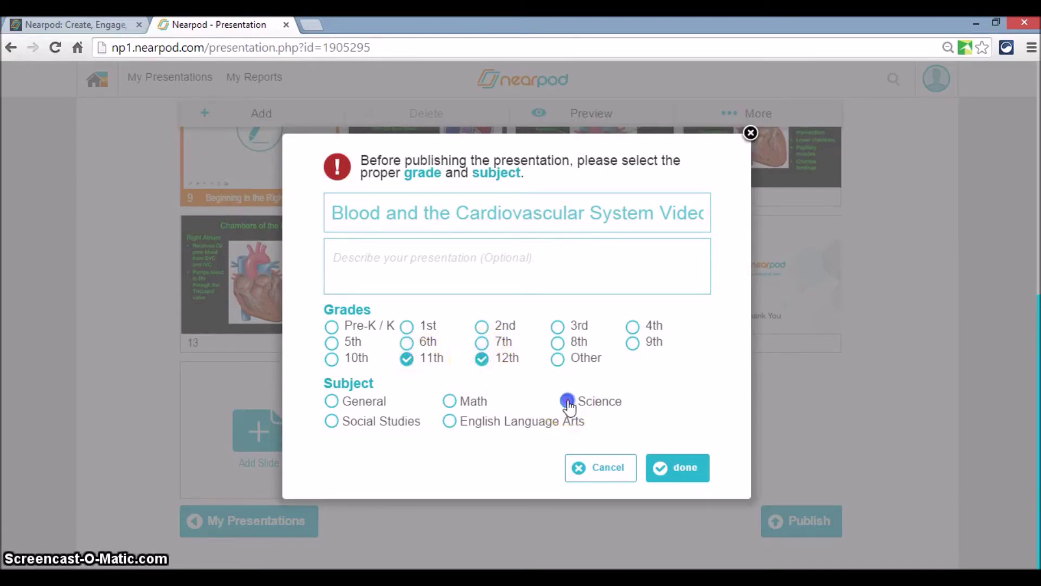
left_click(677, 468)
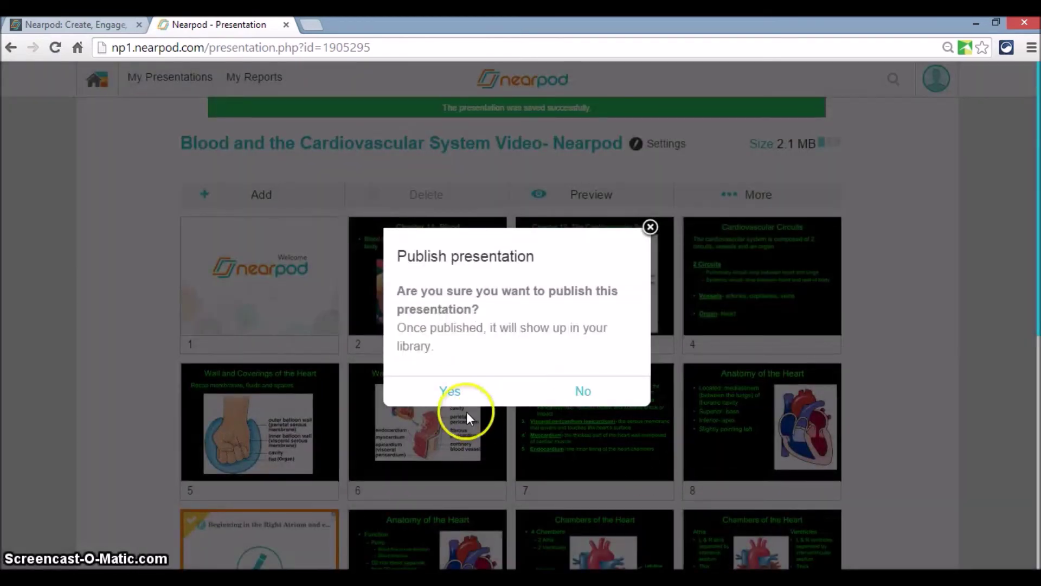
left_click(446, 395)
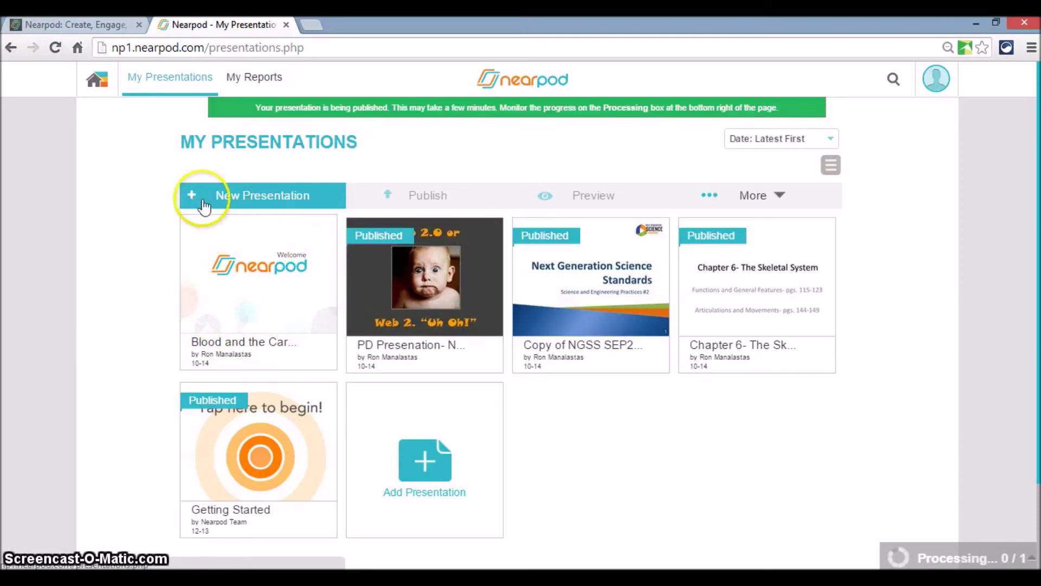
Open the "Blood and the Cardiovascular System Video- Nearpod" presentation from My Library.
left_click(101, 80)
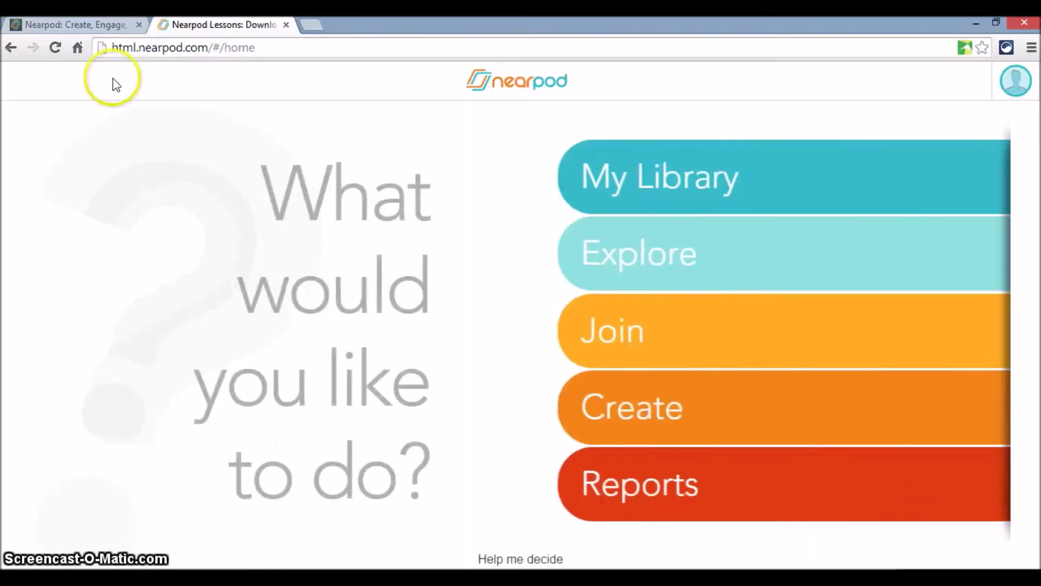
left_click(642, 178)
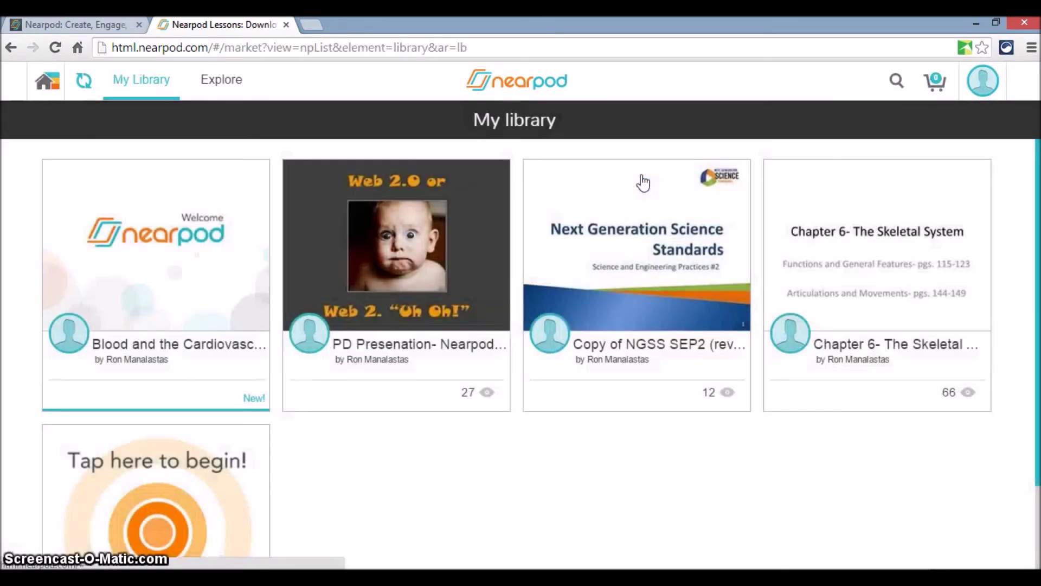
left_click(176, 273)
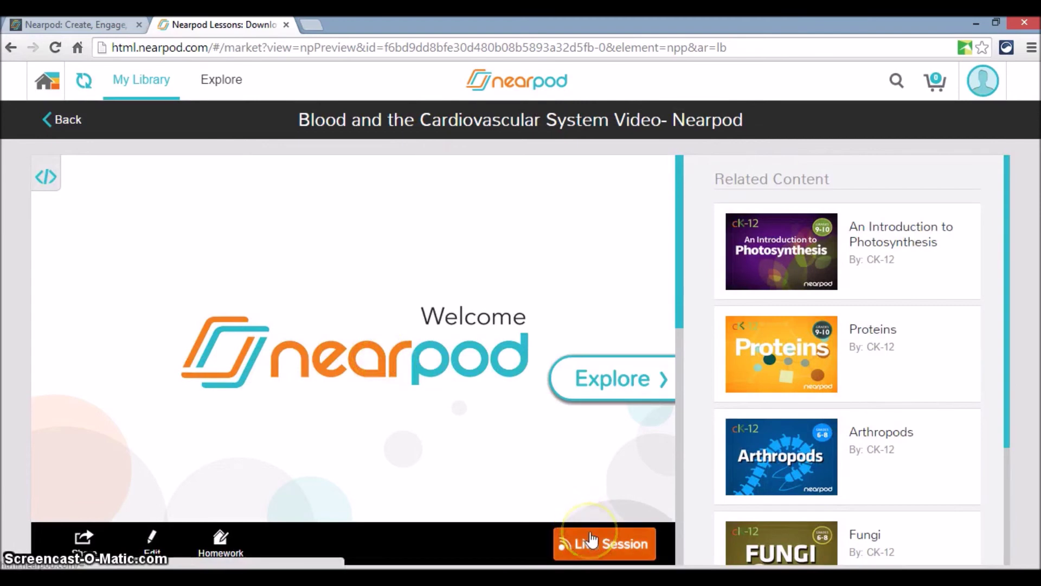
Launch a live session of the cardiovascular presentation, dismiss its audience PIN, and return to the presentation preview.
left_click(591, 539)
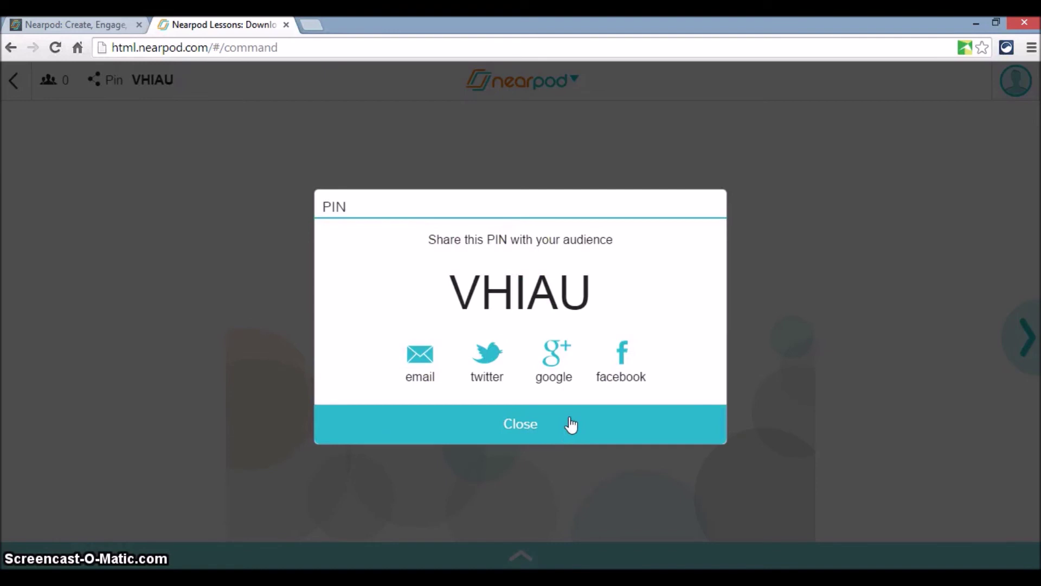
left_click(551, 426)
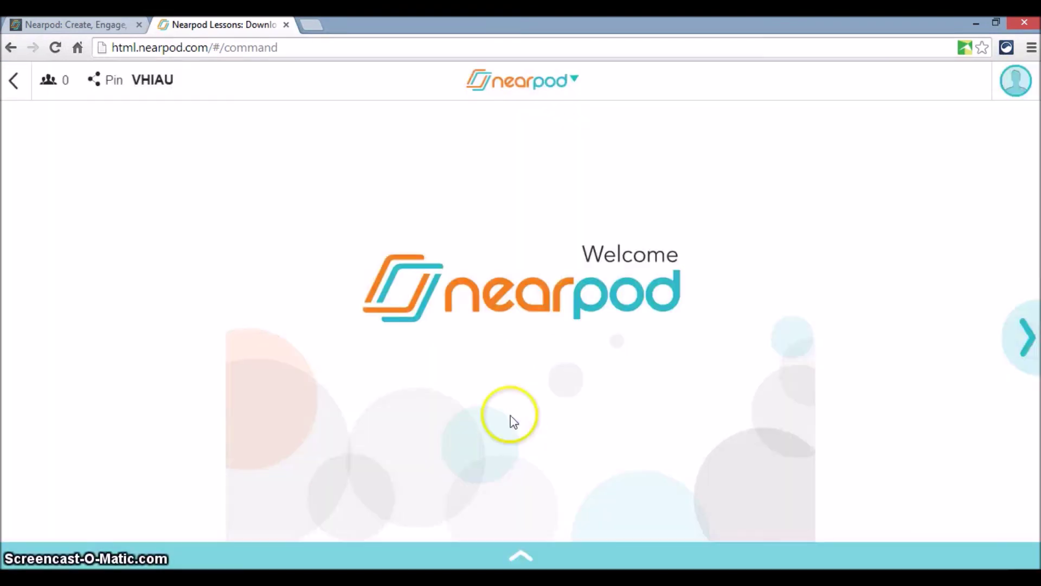
left_click(15, 81)
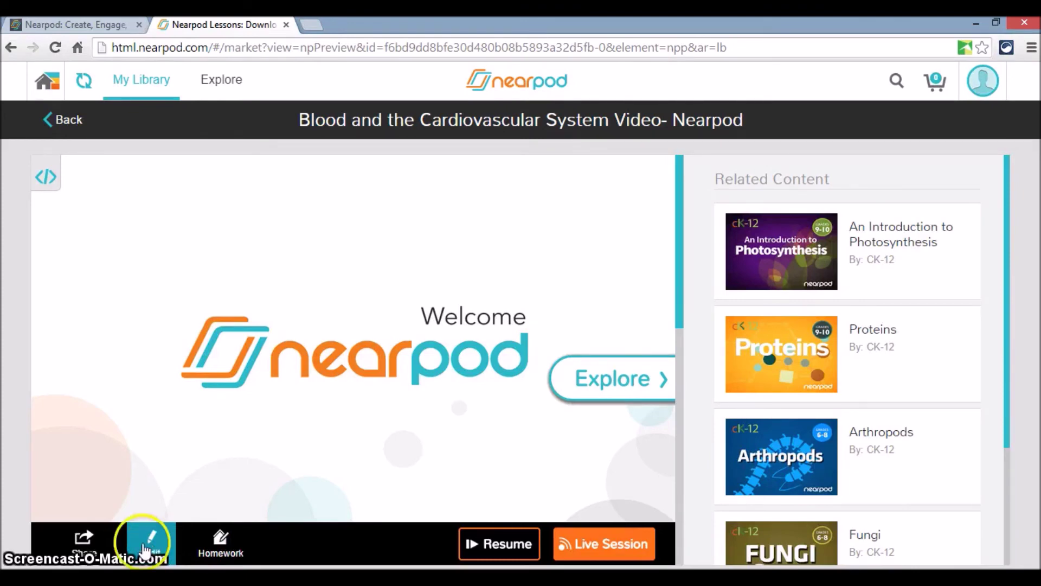
Display the presentation's embed code for sharing at Medium size and return to the Nearpod home page.
left_click(87, 542)
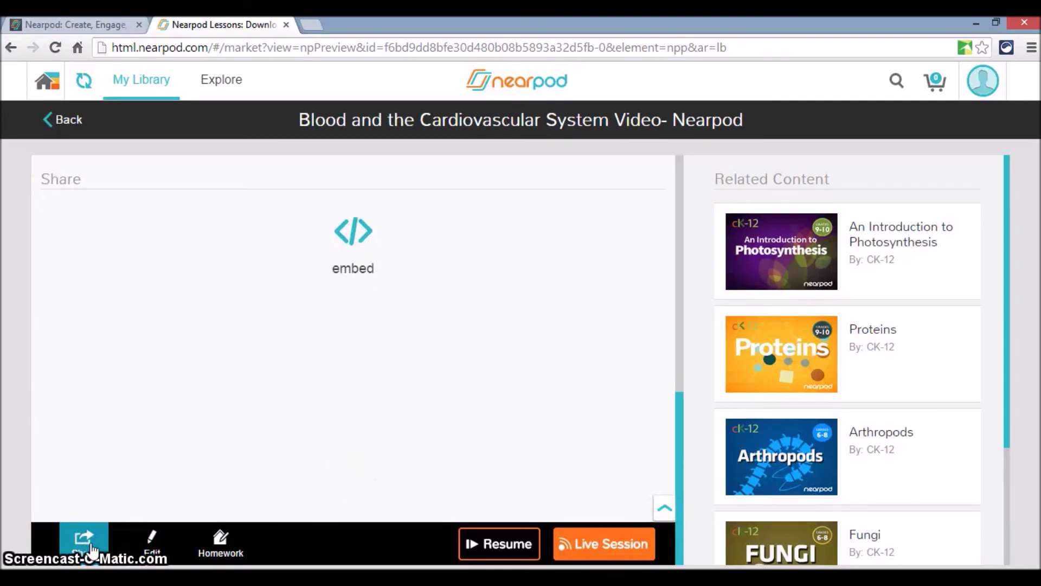
left_click(353, 229)
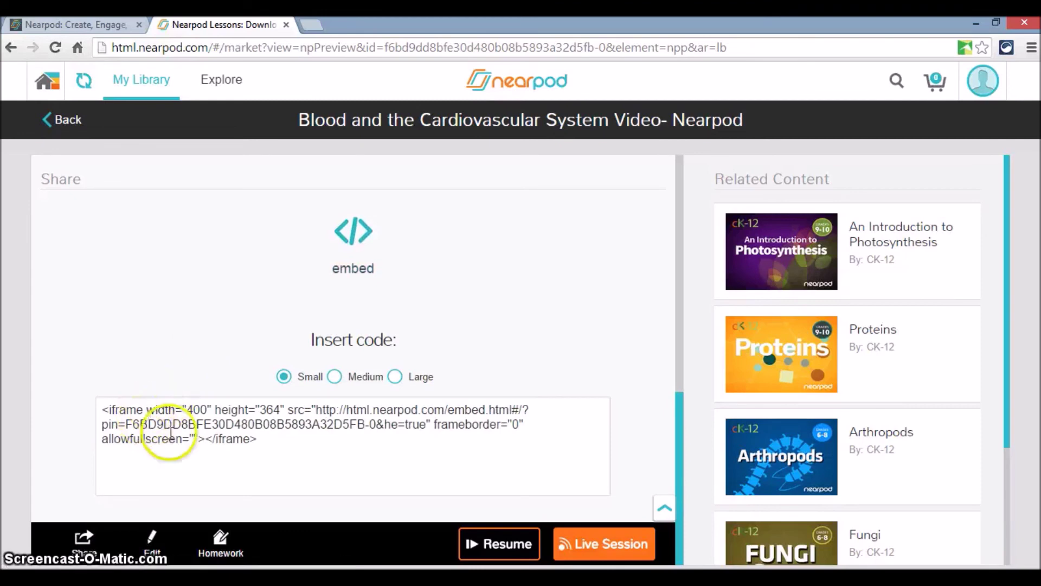
left_click(335, 377)
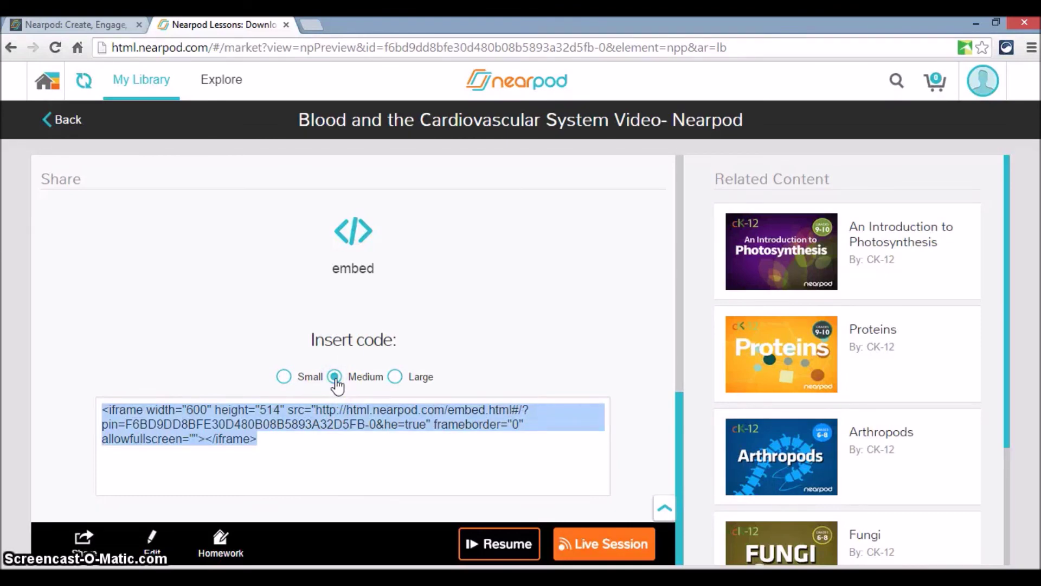
left_click(50, 84)
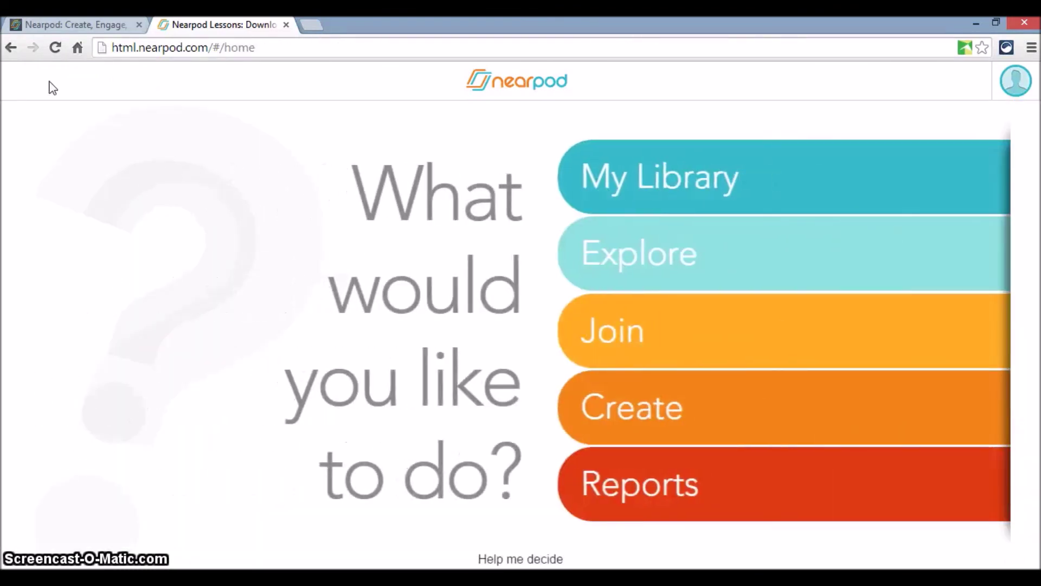